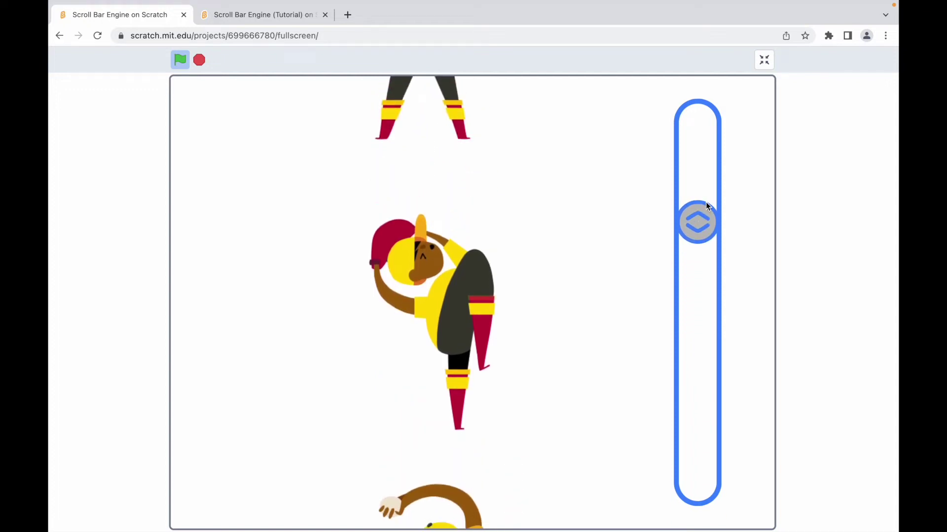
{"action": "mouse_move", "coordinate": [706, 202]}
{"action": "left_mouse_down"}
{"action": "mouse_move", "coordinate": [725, 277]}
{"action": "mouse_move", "coordinate": [725, 380]}
{"action": "left_mouse_up"}
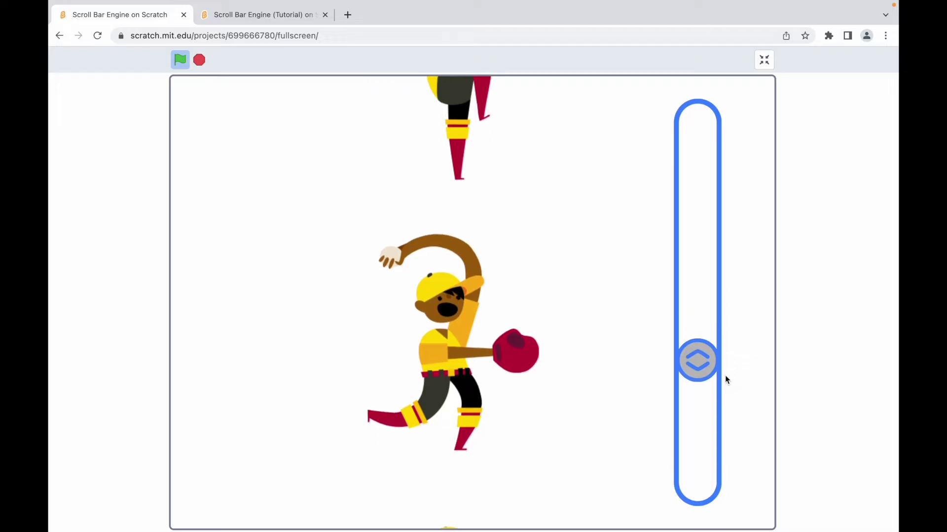
Step: Switch from the demo to the Scroll Bar Engine (Tutorial) project's editor
{"action": "left_click", "coordinate": [225, 25]}
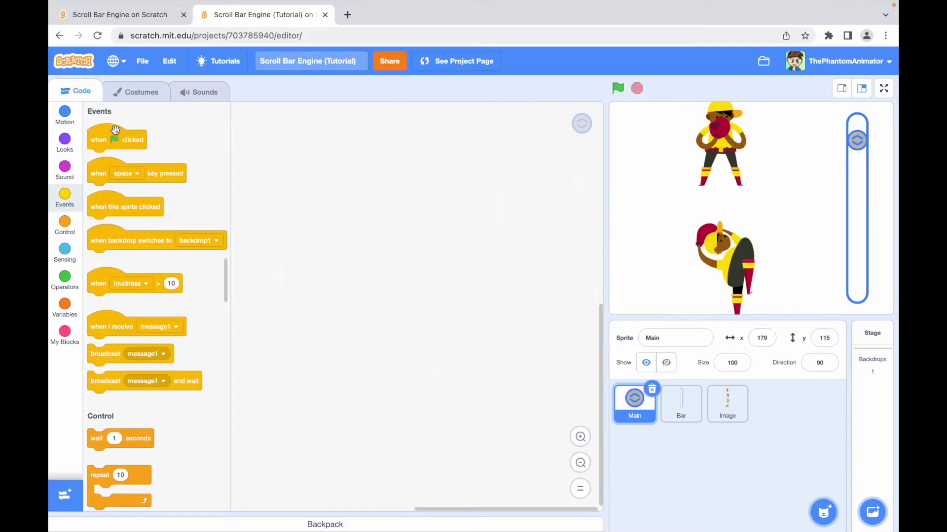
Step: Start Main's script on the green flag with a go-to block placing the knob at x 179, y 0
{"action": "left_click_drag", "start_coordinate": [117, 140], "coordinate": [278, 139]}
{"action": "left_click", "coordinate": [65, 111]}
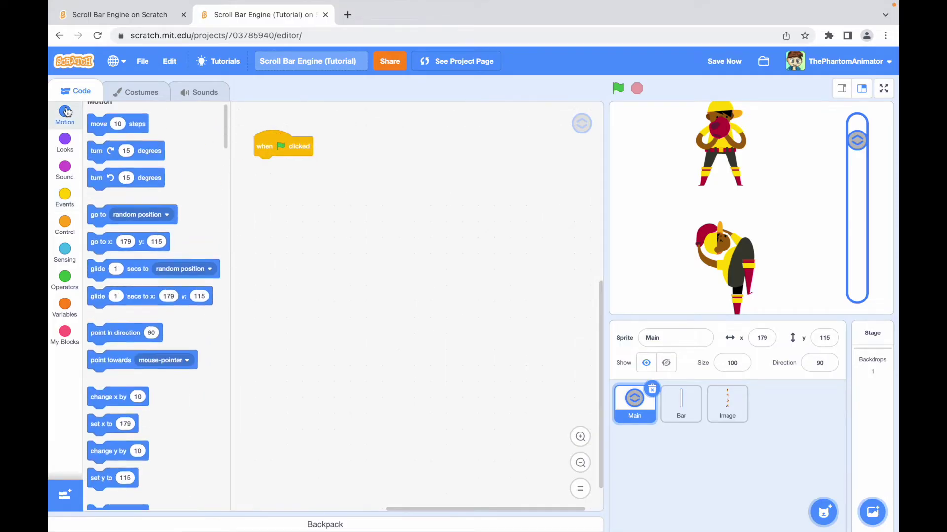
{"action": "mouse_move", "coordinate": [117, 254]}
{"action": "left_mouse_down"}
{"action": "mouse_move", "coordinate": [293, 179]}
{"action": "mouse_move", "coordinate": [288, 172]}
{"action": "left_mouse_up"}
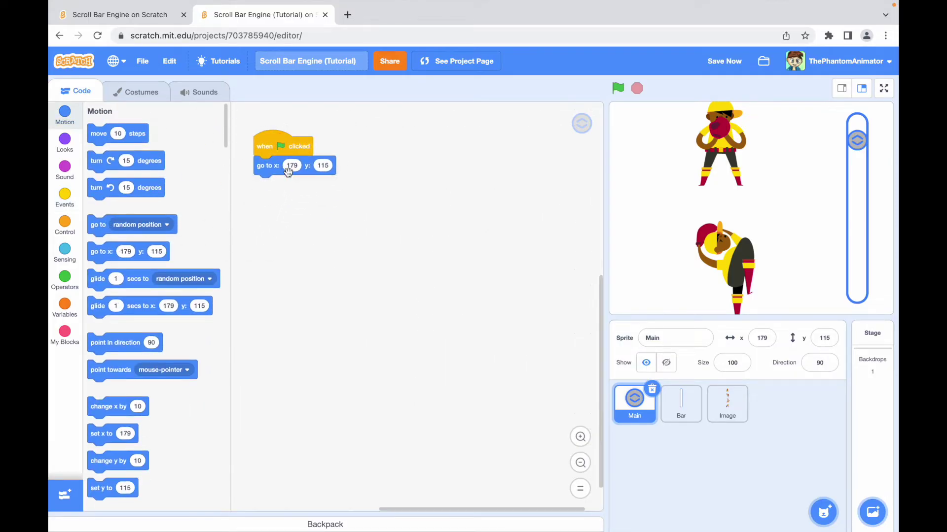
{"action": "left_click", "coordinate": [325, 166]}
{"action": "type", "text": "0"}
Step: Copy the flag-started go-to script onto the Bar sprite
{"action": "left_click_drag", "start_coordinate": [266, 138], "coordinate": [680, 405]}
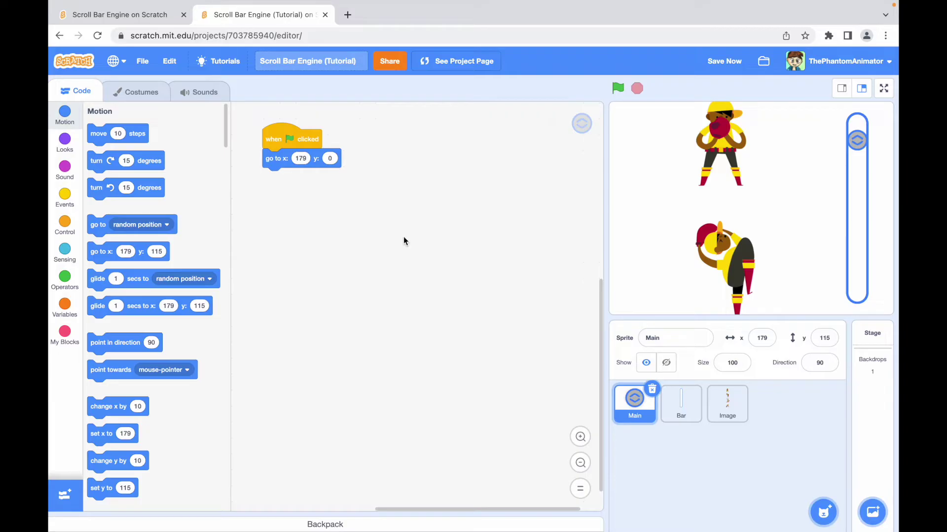
{"action": "left_click", "coordinate": [81, 230]}
Step: Add a forever loop with an if-then and build the check 75 > distance to mouse-pointer
{"action": "left_click_drag", "start_coordinate": [120, 215], "coordinate": [295, 175]}
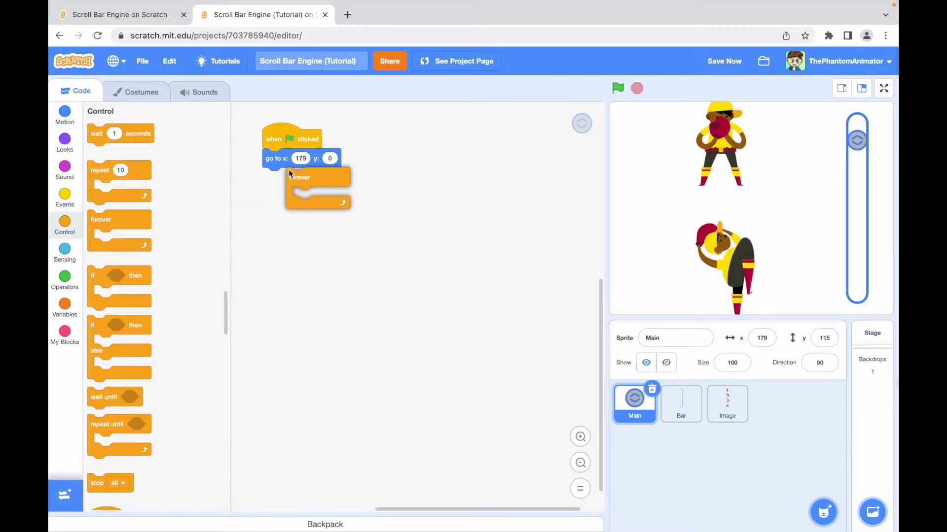
{"action": "left_click_drag", "start_coordinate": [134, 275], "coordinate": [318, 198]}
{"action": "left_click", "coordinate": [65, 281]}
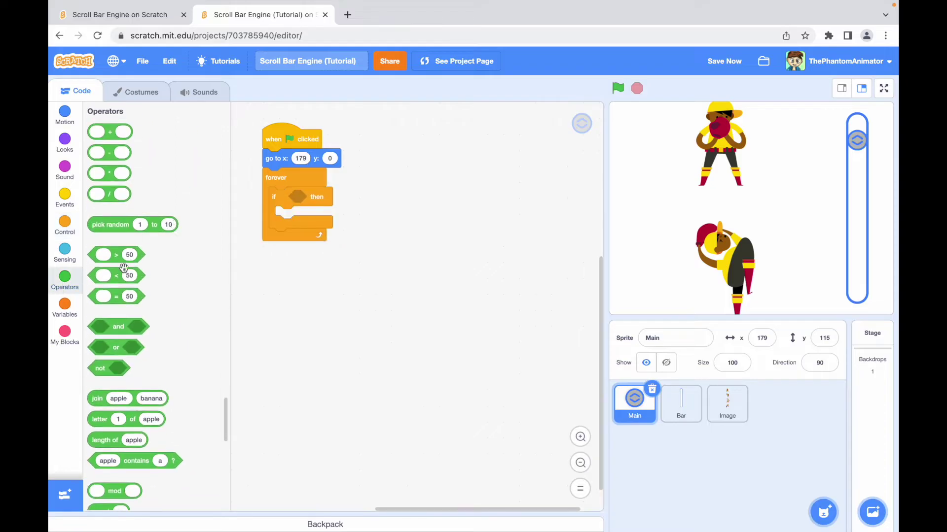
{"action": "left_click_drag", "start_coordinate": [113, 255], "coordinate": [328, 293]}
{"action": "left_click", "coordinate": [318, 296]}
{"action": "type", "text": "75"}
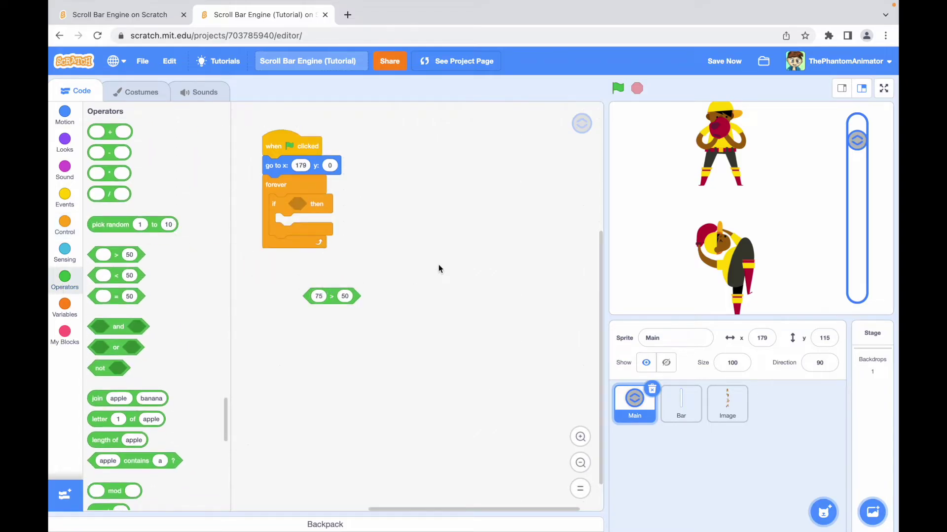
{"action": "left_click", "coordinate": [65, 251]}
{"action": "left_click_drag", "start_coordinate": [100, 194], "coordinate": [361, 296]}
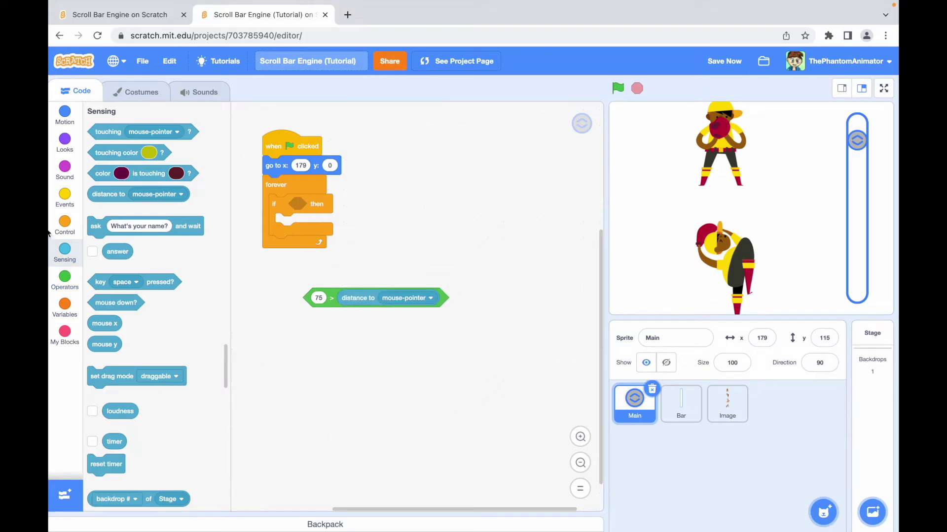
Step: Combine the distance check with mouse down? in an and block and make it the if condition
{"action": "left_click", "coordinate": [74, 274]}
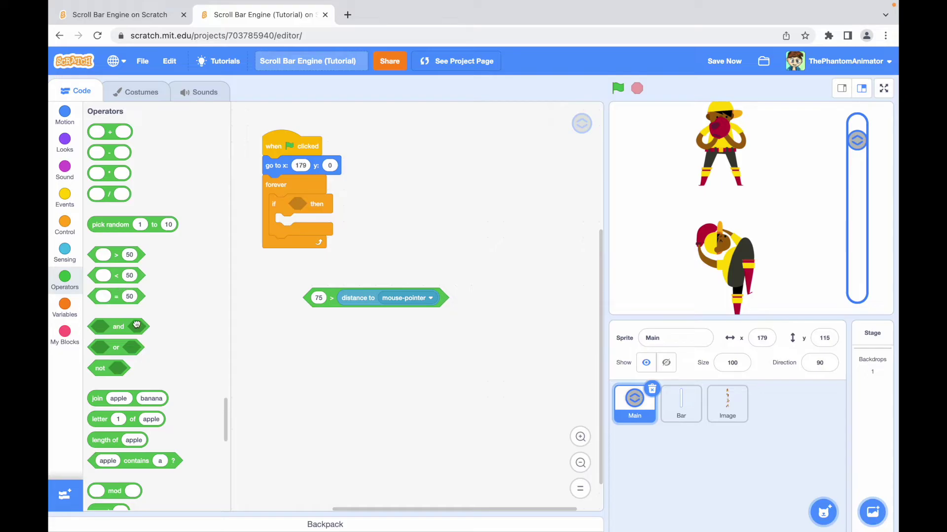
{"action": "left_click_drag", "start_coordinate": [137, 325], "coordinate": [289, 327]}
{"action": "left_click", "coordinate": [75, 262]}
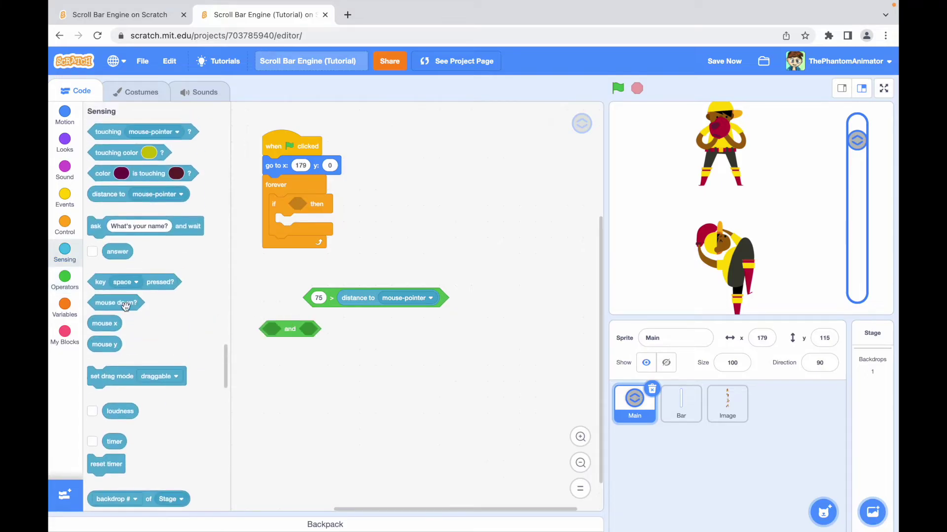
{"action": "left_click_drag", "start_coordinate": [126, 307], "coordinate": [337, 336]}
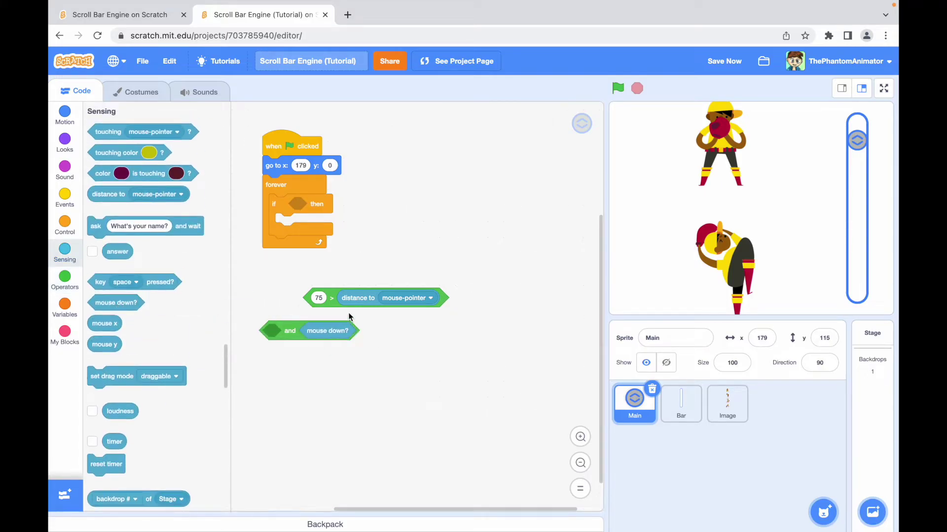
{"action": "left_click_drag", "start_coordinate": [319, 296], "coordinate": [279, 330]}
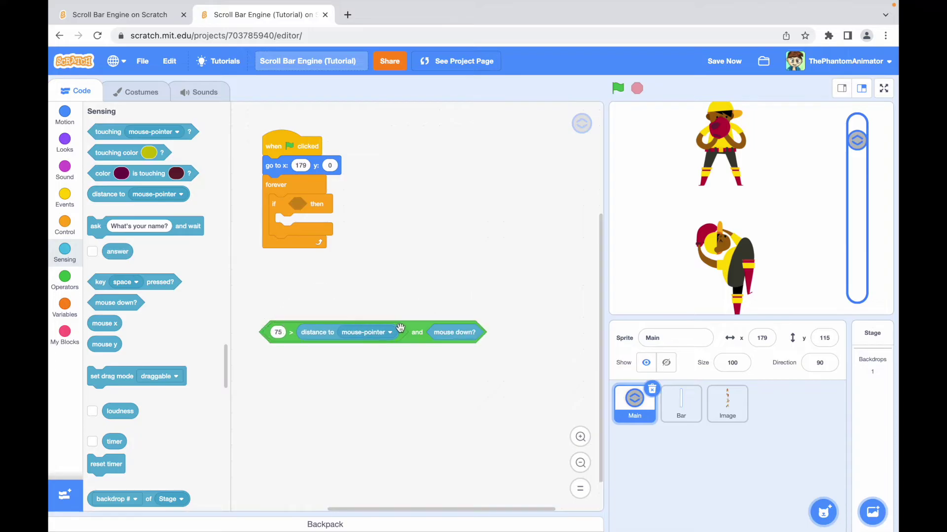
{"action": "left_click_drag", "start_coordinate": [421, 331], "coordinate": [458, 214]}
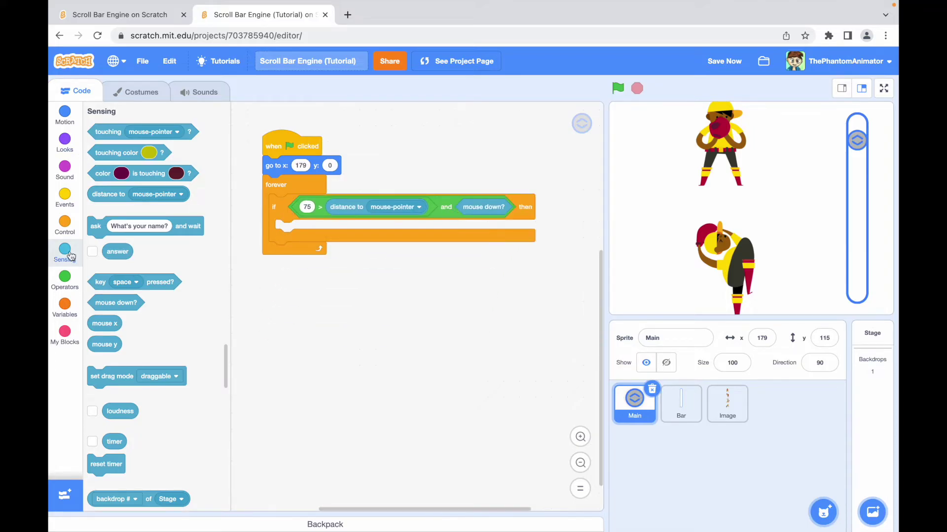
Step: Inside the if, set the knob's y to mouse y
{"action": "left_click", "coordinate": [67, 129]}
{"action": "scroll", "coordinate": [136, 340], "scroll_direction": "down", "scroll_amount": 3}
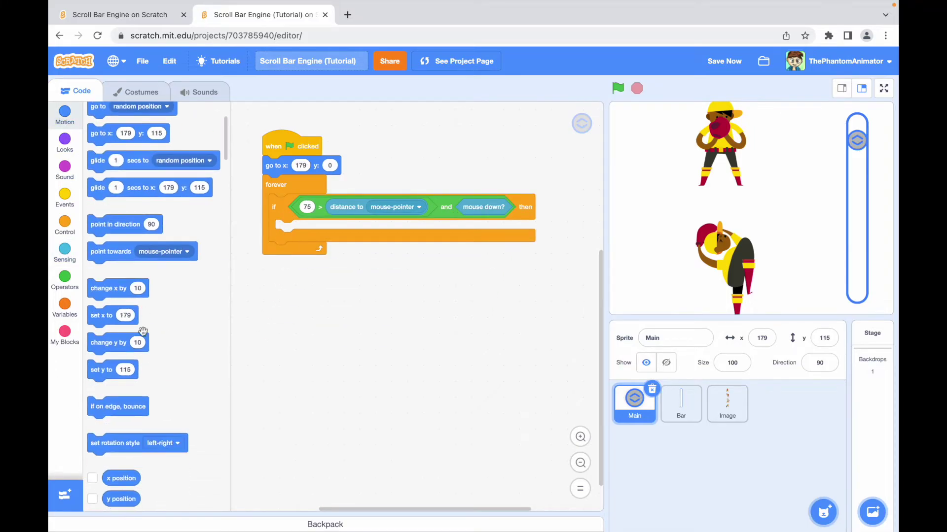
{"action": "left_click_drag", "start_coordinate": [111, 369], "coordinate": [298, 229]}
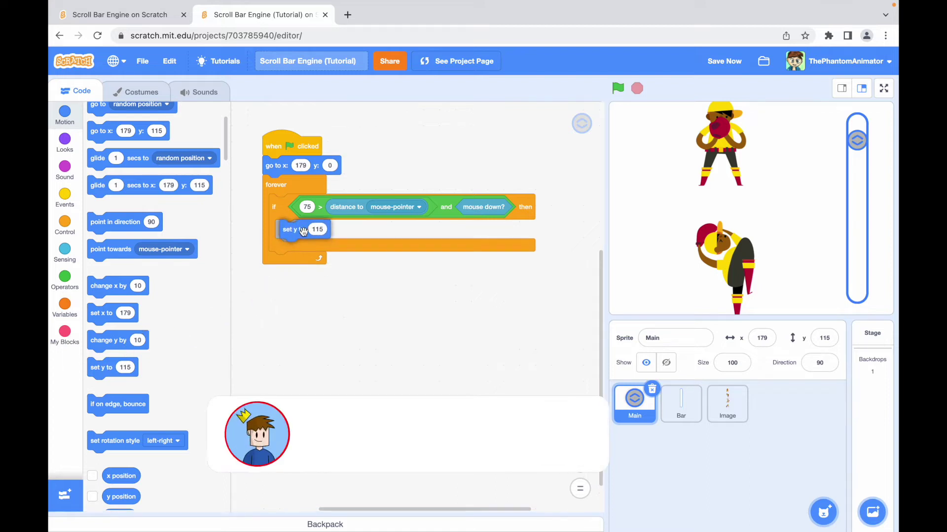
{"action": "left_click", "coordinate": [65, 253]}
{"action": "left_click_drag", "start_coordinate": [100, 316], "coordinate": [315, 229]}
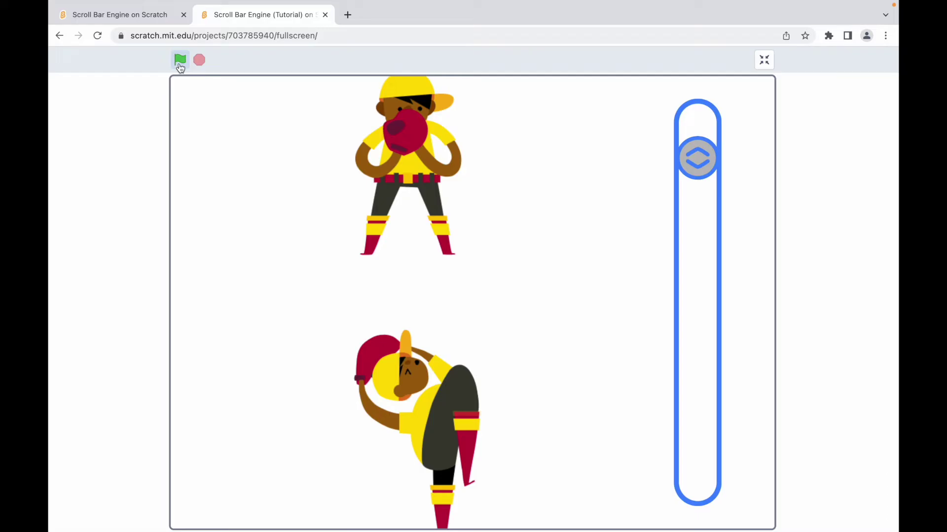
Step: Run the project, drag the knob down its track to test, and return to the editor
{"action": "left_click", "coordinate": [178, 65]}
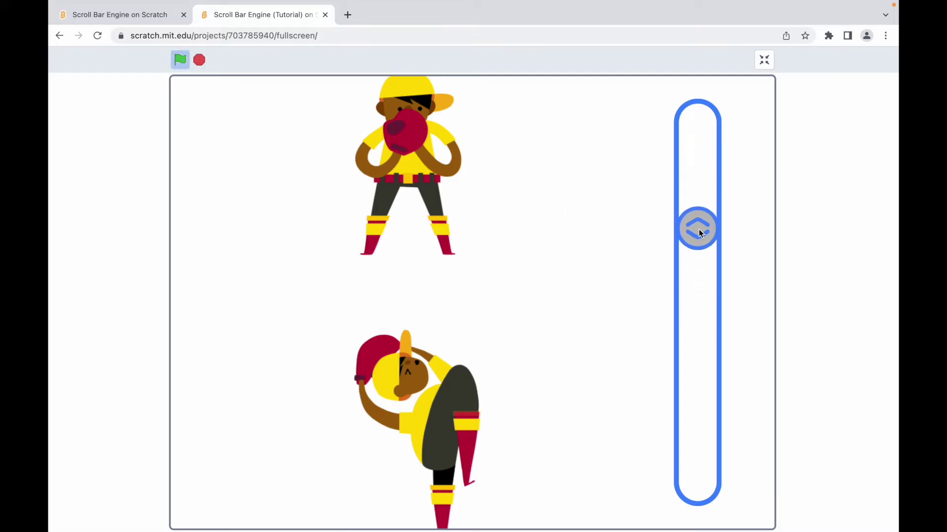
{"action": "mouse_move", "coordinate": [701, 239]}
{"action": "left_mouse_down"}
{"action": "mouse_move", "coordinate": [701, 289]}
{"action": "mouse_move", "coordinate": [720, 322]}
{"action": "mouse_move", "coordinate": [688, 95]}
{"action": "mouse_move", "coordinate": [705, 217]}
{"action": "mouse_move", "coordinate": [704, 464]}
{"action": "left_mouse_up"}
{"action": "left_click", "coordinate": [764, 60]}
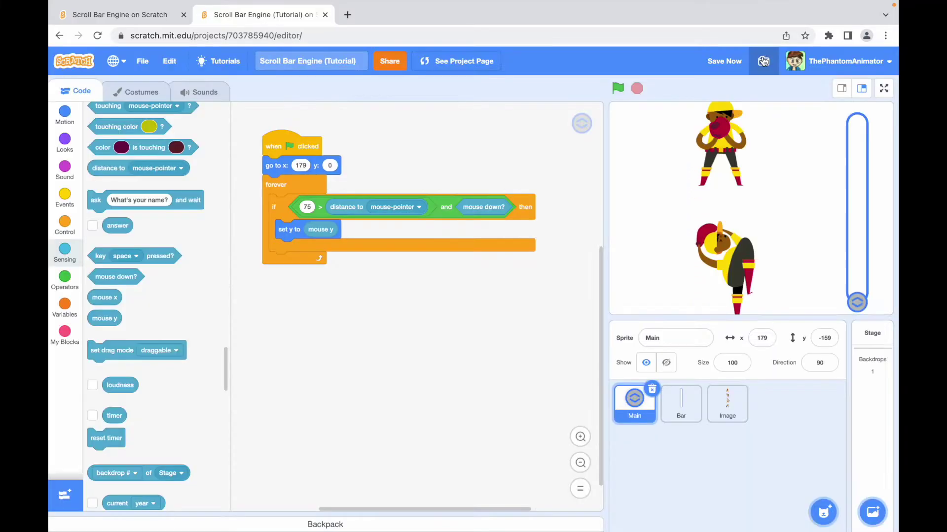
Step: Change the knob's set y value to mouse y multiplied by 0.8
{"action": "left_click", "coordinate": [69, 273]}
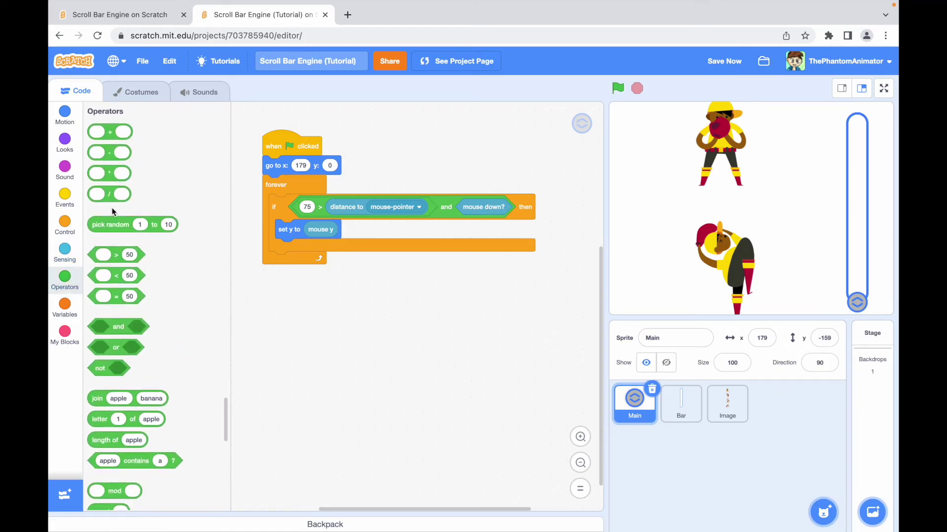
{"action": "left_click_drag", "start_coordinate": [113, 174], "coordinate": [320, 326]}
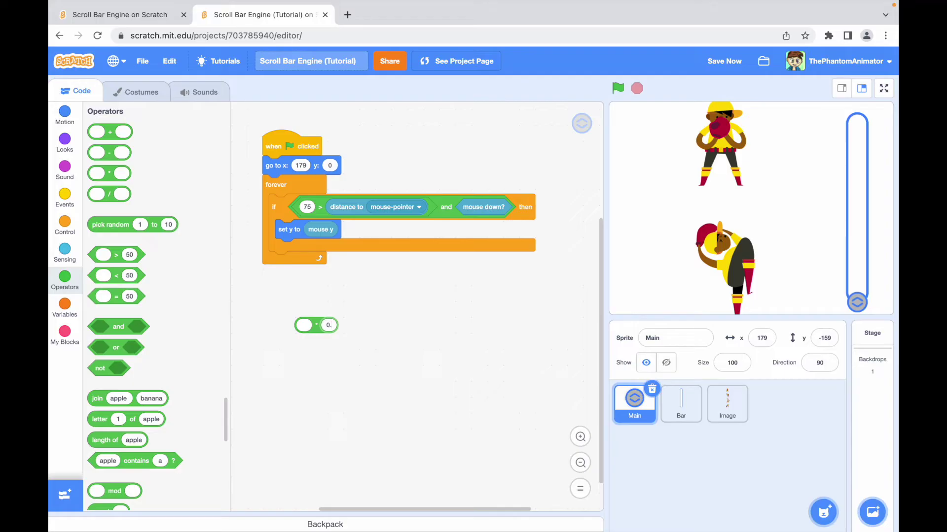
{"action": "left_click_drag", "start_coordinate": [320, 229], "coordinate": [309, 327]}
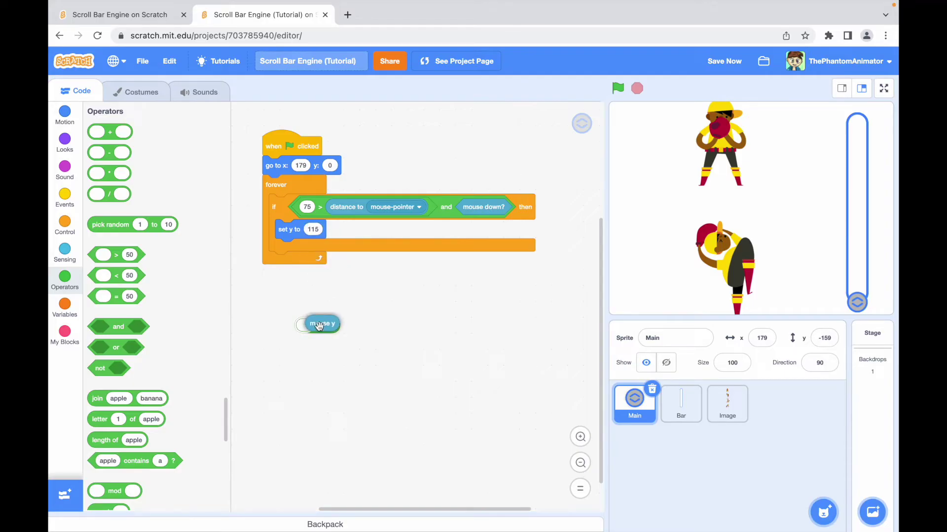
{"action": "left_click_drag", "start_coordinate": [339, 329], "coordinate": [351, 236]}
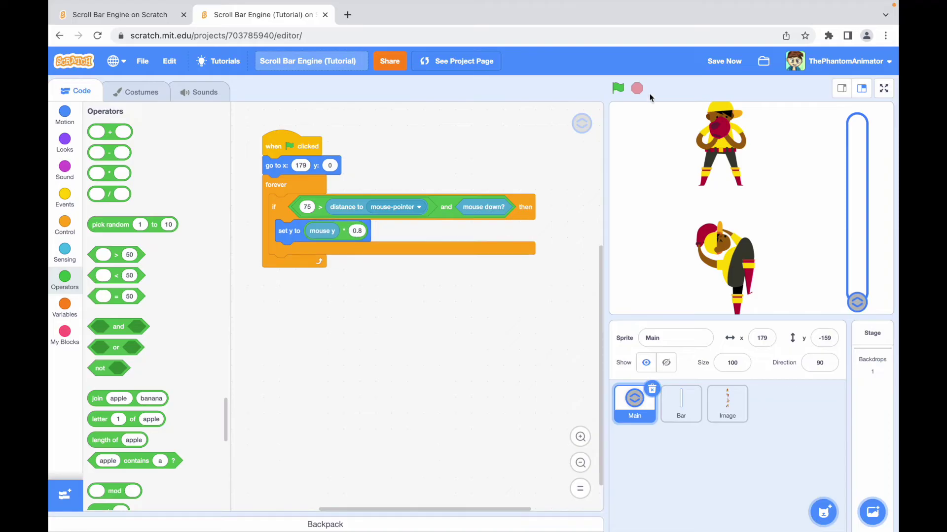
Step: Run the project full screen and drag the knob up and down to check it stays in its track
{"action": "left_click", "coordinate": [883, 88]}
{"action": "left_click", "coordinate": [180, 60]}
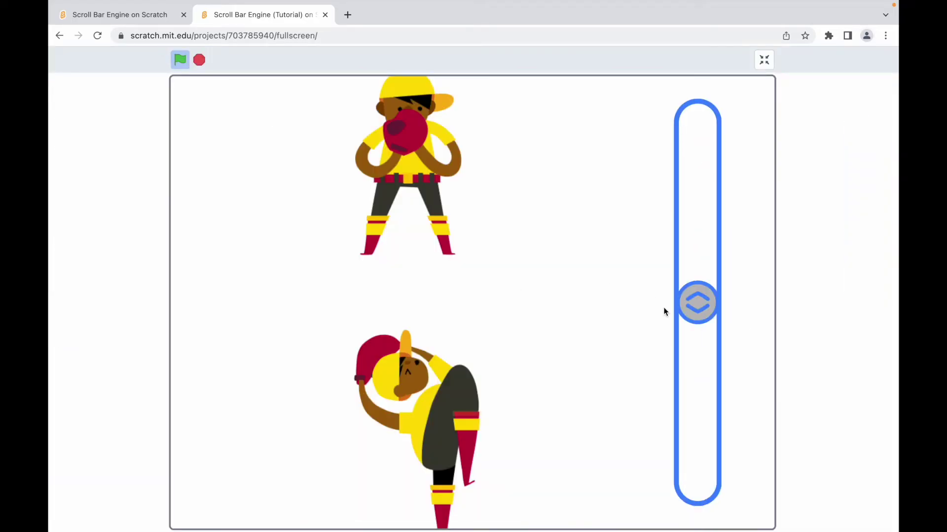
{"action": "mouse_move", "coordinate": [702, 304]}
{"action": "left_mouse_down"}
{"action": "mouse_move", "coordinate": [702, 73]}
{"action": "mouse_move", "coordinate": [715, 165]}
{"action": "mouse_move", "coordinate": [710, 84]}
{"action": "mouse_move", "coordinate": [710, 94]}
{"action": "left_mouse_up"}
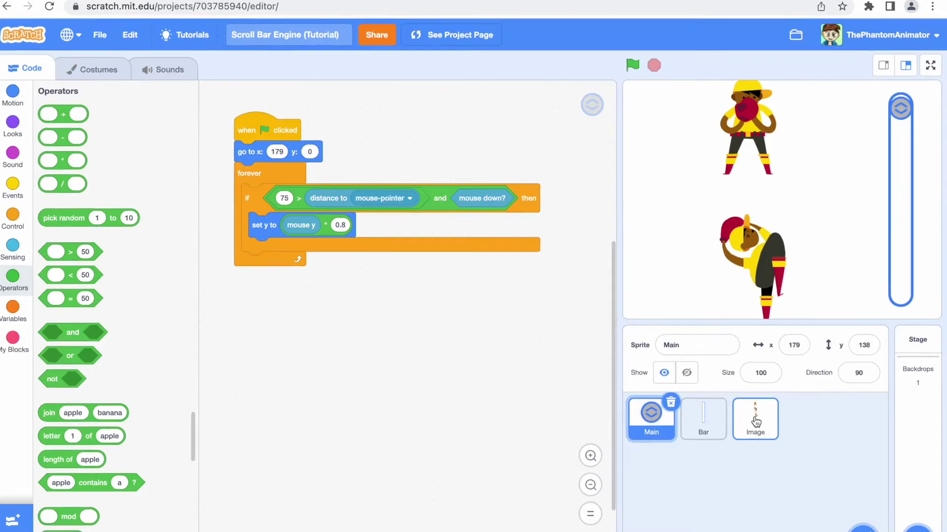
Step: Select the Image sprite and marquee-select all characters in its tall costume
{"action": "left_click", "coordinate": [757, 421]}
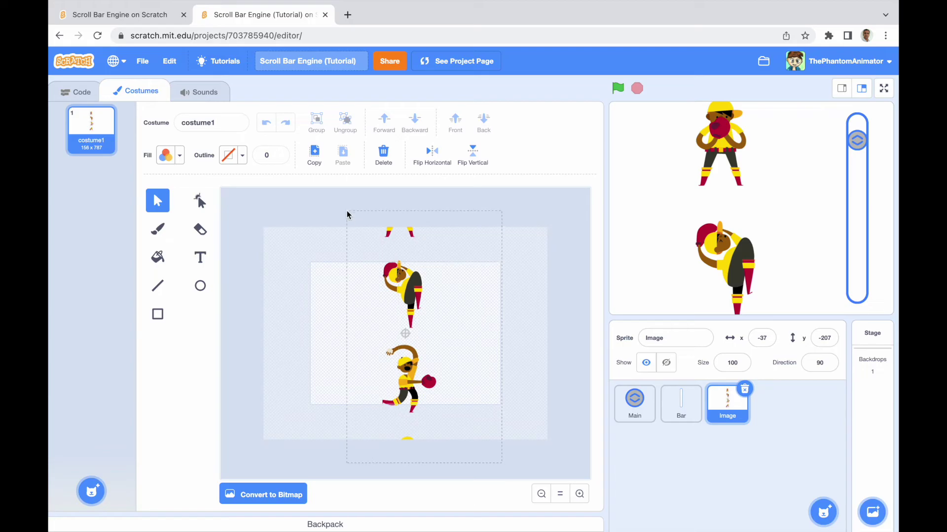
{"action": "left_click_drag", "start_coordinate": [348, 212], "coordinate": [347, 213]}
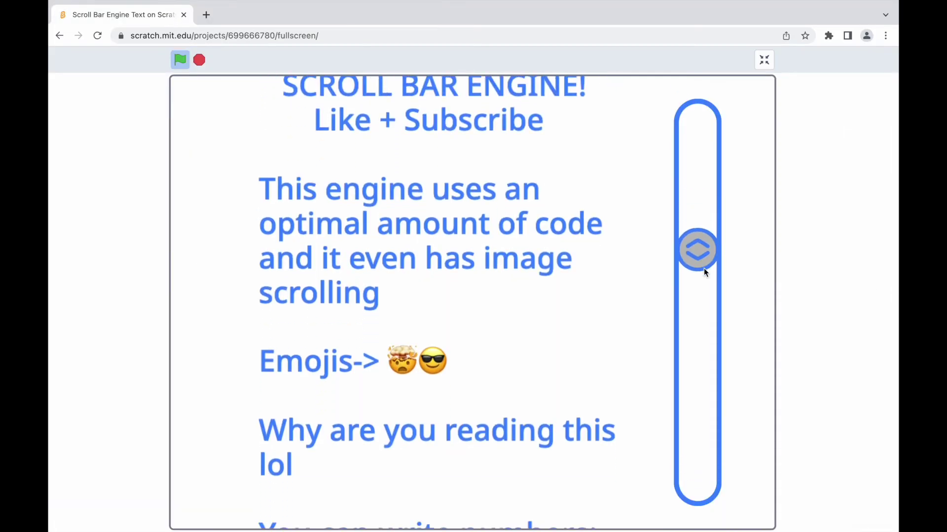
{"action": "mouse_move", "coordinate": [703, 269]}
{"action": "left_mouse_down"}
{"action": "mouse_move", "coordinate": [702, 350]}
{"action": "mouse_move", "coordinate": [697, 220]}
{"action": "left_mouse_up"}
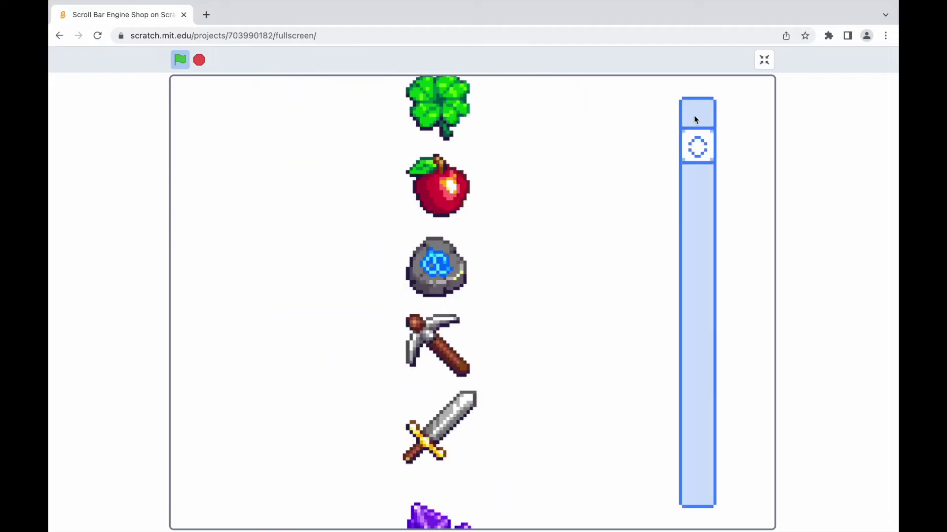
{"action": "left_click_drag", "start_coordinate": [694, 118], "coordinate": [696, 488]}
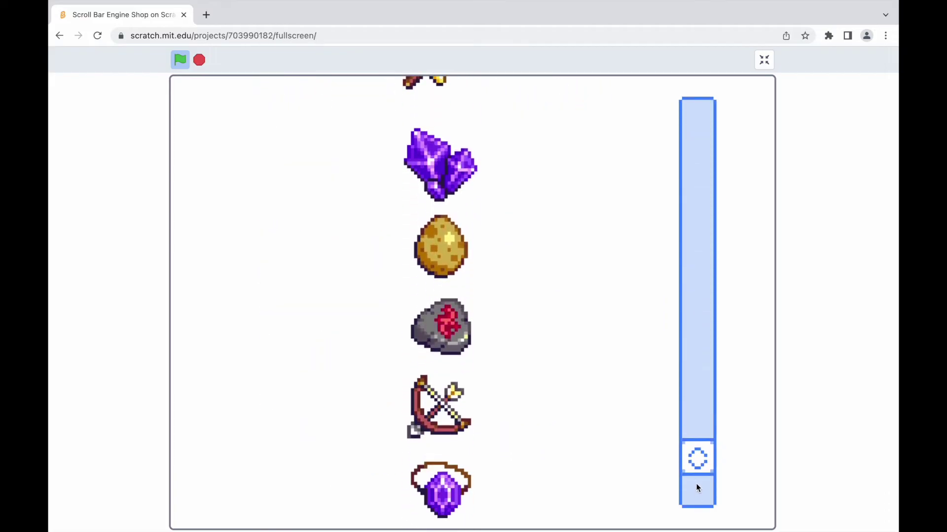
{"action": "mouse_move", "coordinate": [697, 488]}
{"action": "left_mouse_down"}
{"action": "mouse_move", "coordinate": [708, 253]}
{"action": "mouse_move", "coordinate": [711, 274]}
{"action": "left_mouse_up"}
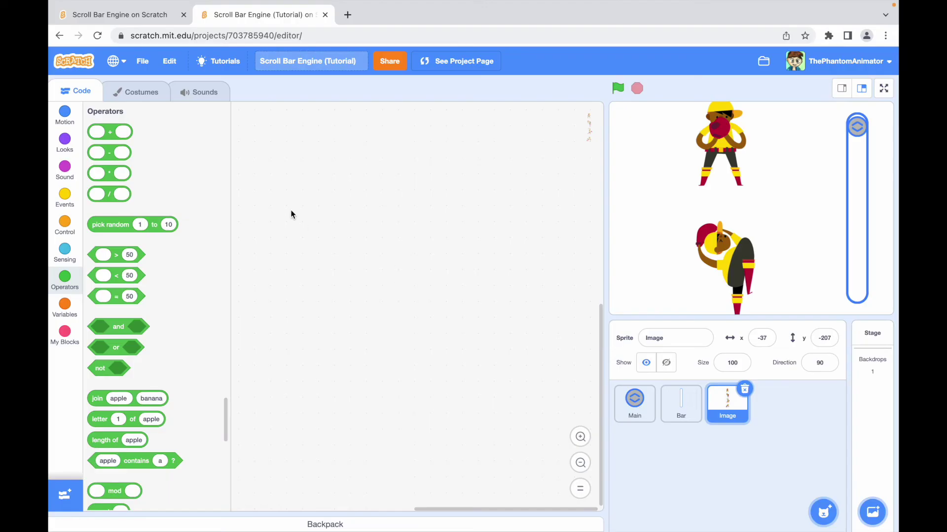
{"action": "scroll", "coordinate": [108, 133], "scroll_direction": "up", "scroll_amount": 10}
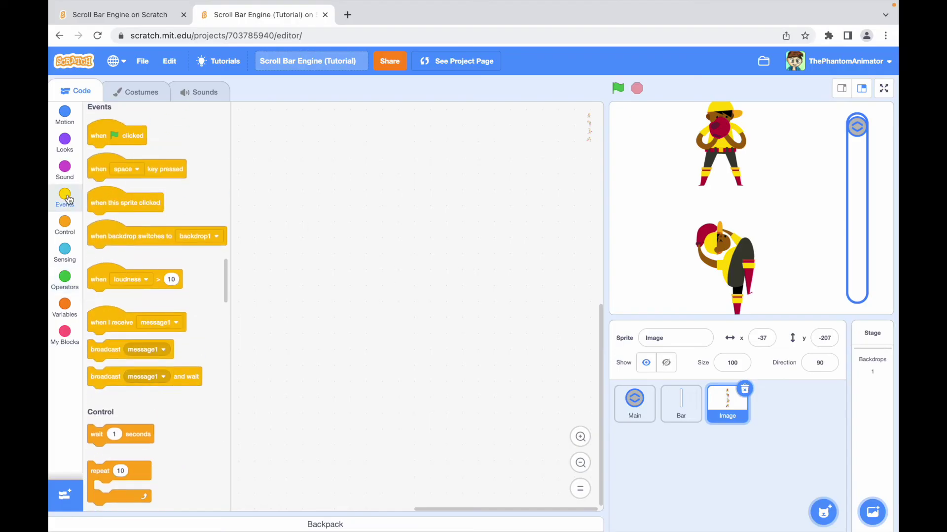
Step: Give the Image sprite a flag-started forever loop containing a set y block
{"action": "mouse_move", "coordinate": [108, 134]}
{"action": "left_mouse_down"}
{"action": "mouse_move", "coordinate": [313, 170]}
{"action": "mouse_move", "coordinate": [295, 173]}
{"action": "left_mouse_up"}
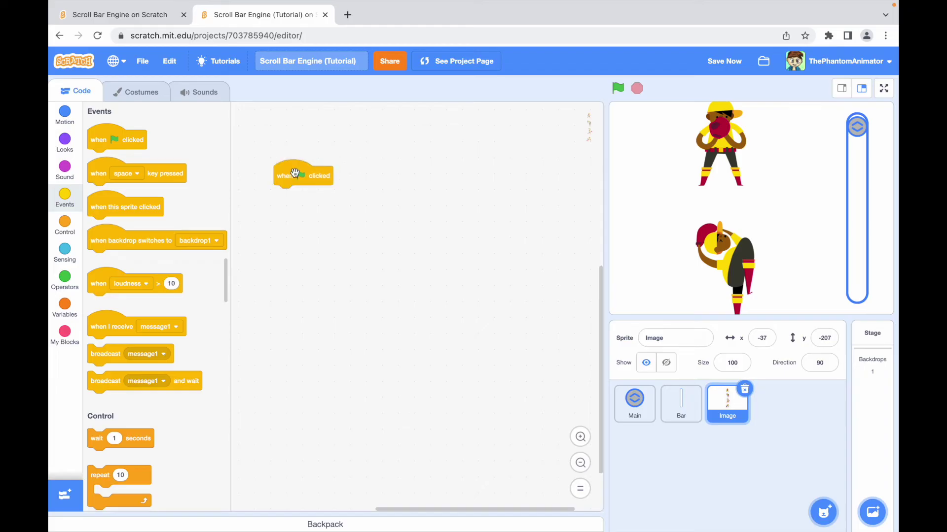
{"action": "scroll", "coordinate": [121, 312], "scroll_direction": "down", "scroll_amount": 3}
{"action": "left_click_drag", "start_coordinate": [108, 395], "coordinate": [295, 196]}
{"action": "left_click", "coordinate": [69, 113]}
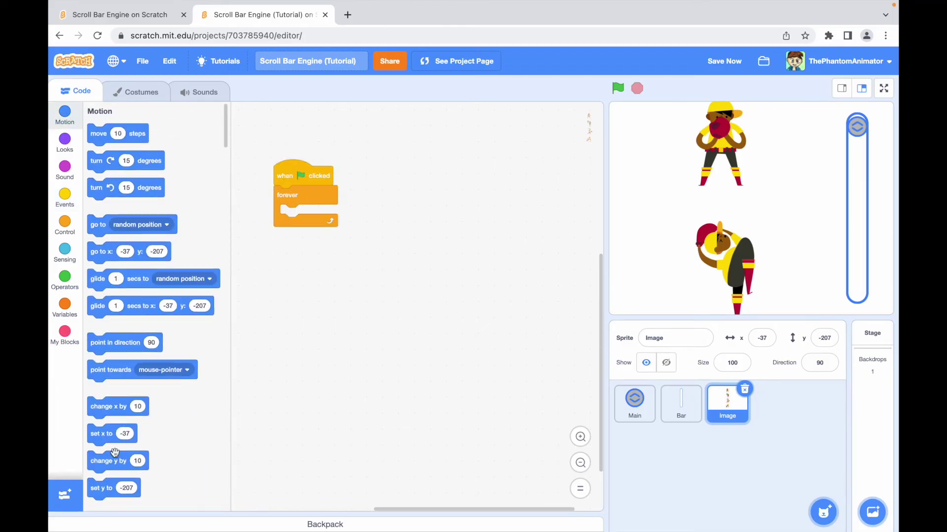
{"action": "scroll", "coordinate": [115, 459], "scroll_direction": "down", "scroll_amount": 1}
{"action": "left_click_drag", "start_coordinate": [101, 473], "coordinate": [299, 228]}
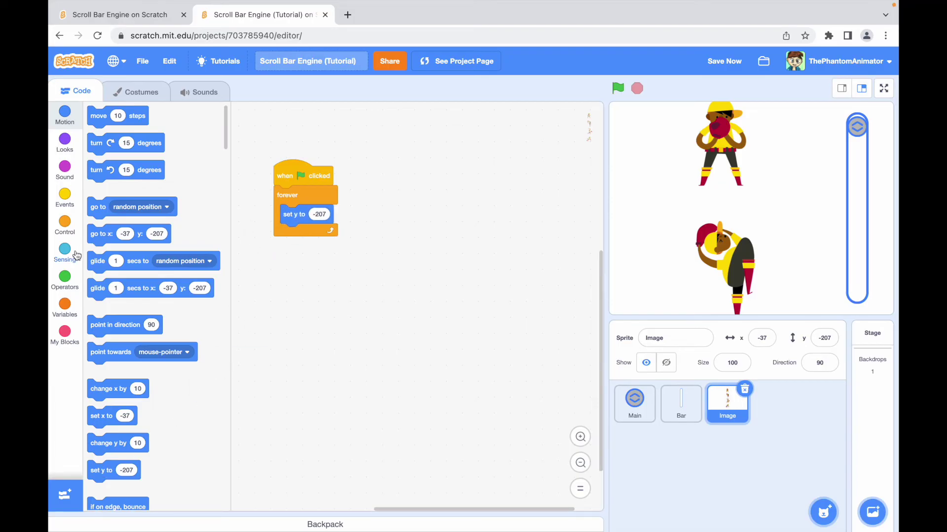
Step: Add a sensing reporter reading the y position of the Main sprite
{"action": "left_click", "coordinate": [75, 255]}
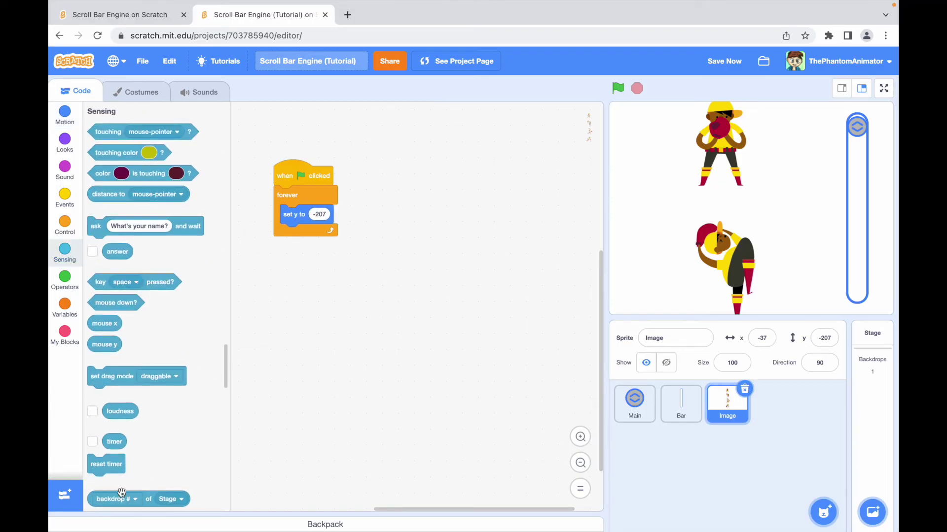
{"action": "left_click_drag", "start_coordinate": [114, 500], "coordinate": [334, 301]}
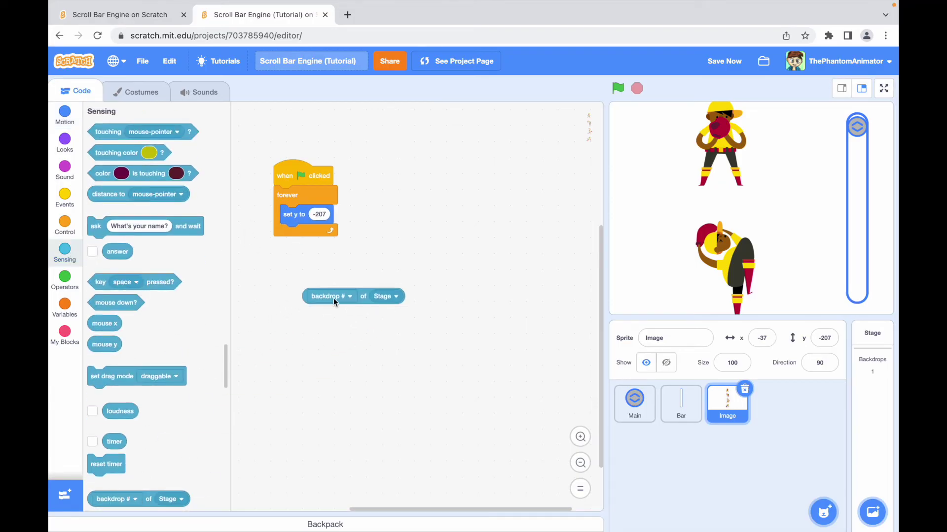
{"action": "left_click", "coordinate": [380, 298]}
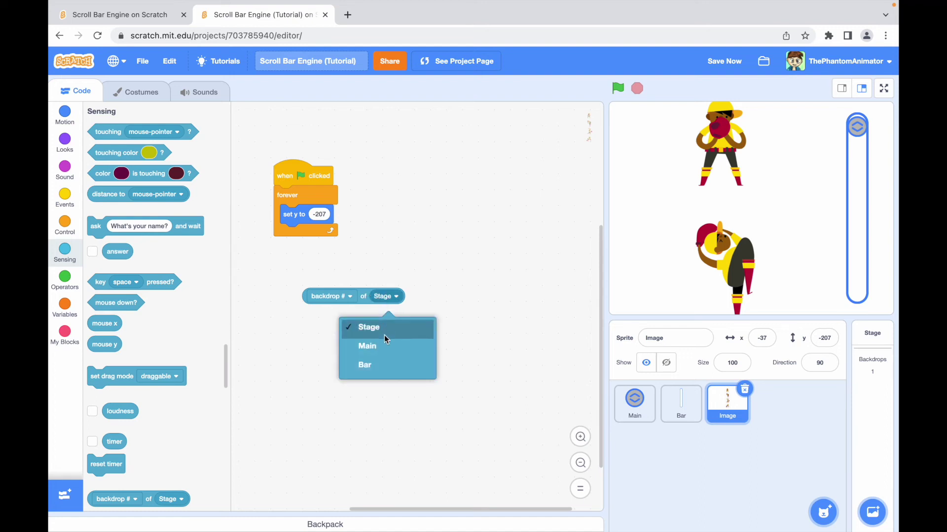
{"action": "left_click", "coordinate": [384, 347]}
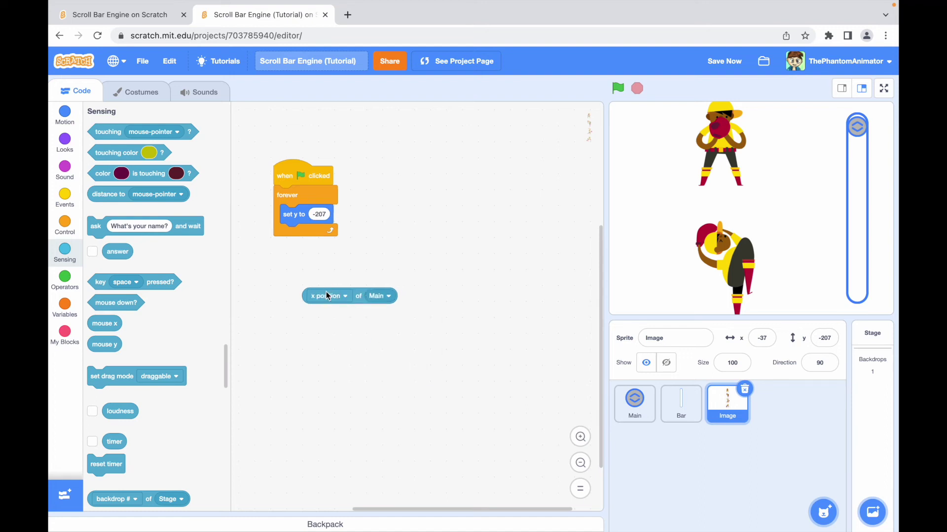
{"action": "left_click", "coordinate": [327, 296]}
{"action": "left_click", "coordinate": [304, 345]}
Step: Build the expression (y position of Main × -1) × 1.8 from two multiply operators
{"action": "left_click", "coordinate": [65, 287]}
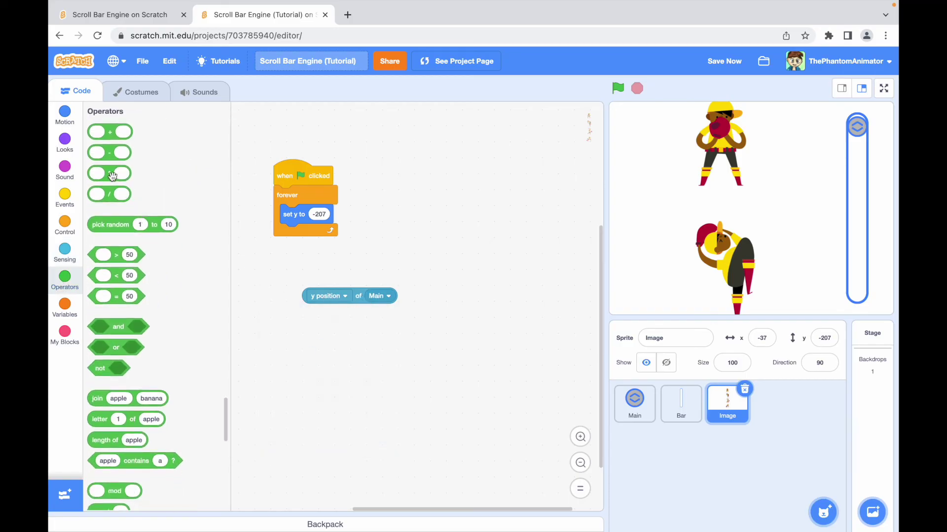
{"action": "left_click_drag", "start_coordinate": [119, 175], "coordinate": [348, 362]}
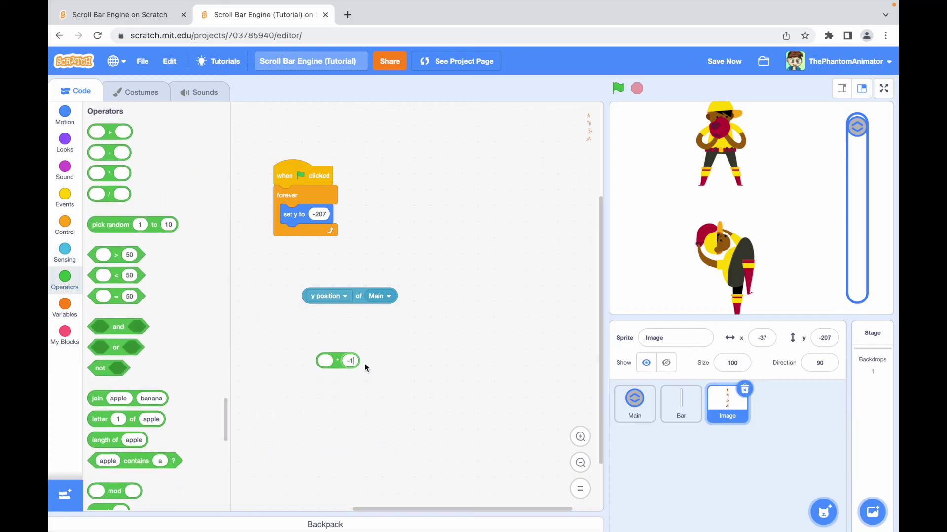
{"action": "left_click_drag", "start_coordinate": [353, 305], "coordinate": [364, 356]}
{"action": "left_click_drag", "start_coordinate": [431, 362], "coordinate": [415, 299]}
{"action": "left_click_drag", "start_coordinate": [117, 170], "coordinate": [366, 364]}
{"action": "type", "text": ".8"}
{"action": "left_click", "coordinate": [420, 340]}
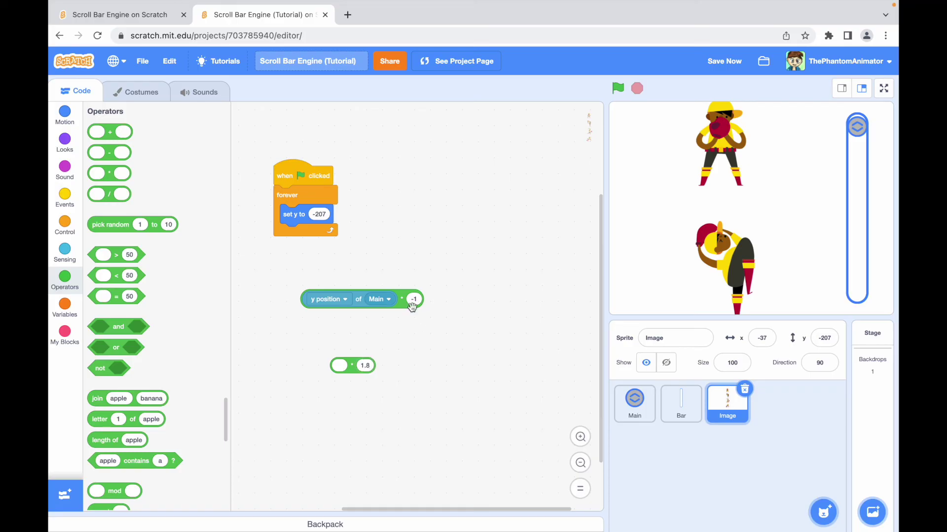
{"action": "mouse_move", "coordinate": [411, 307]}
{"action": "left_mouse_down"}
{"action": "mouse_move", "coordinate": [485, 367]}
{"action": "mouse_move", "coordinate": [473, 369]}
{"action": "mouse_move", "coordinate": [460, 222]}
{"action": "left_mouse_up"}
Step: Run the project full screen and scroll the characters by dragging the knob up and down
{"action": "left_click", "coordinate": [883, 88]}
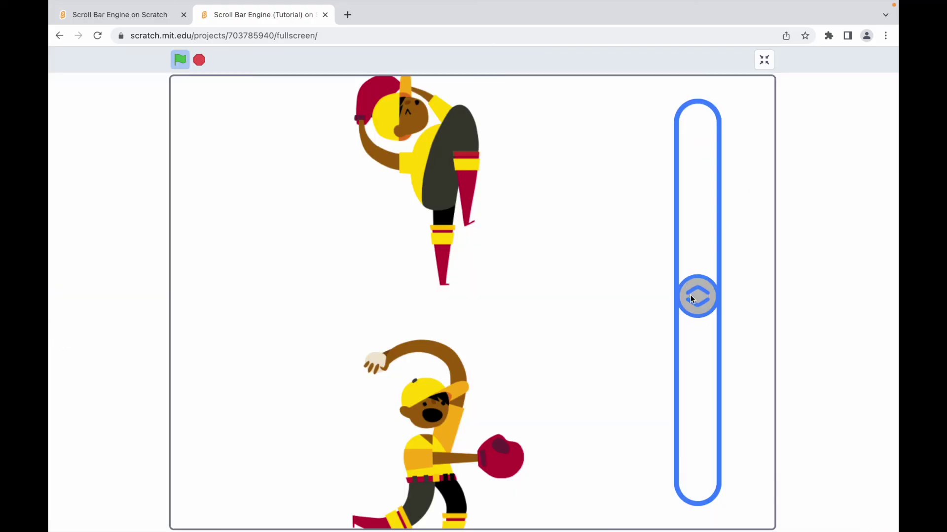
{"action": "mouse_move", "coordinate": [690, 295]}
{"action": "left_mouse_down"}
{"action": "mouse_move", "coordinate": [705, 161]}
{"action": "mouse_move", "coordinate": [747, 311]}
{"action": "mouse_move", "coordinate": [746, 351]}
{"action": "mouse_move", "coordinate": [723, 135]}
{"action": "mouse_move", "coordinate": [703, 88]}
{"action": "left_mouse_up"}
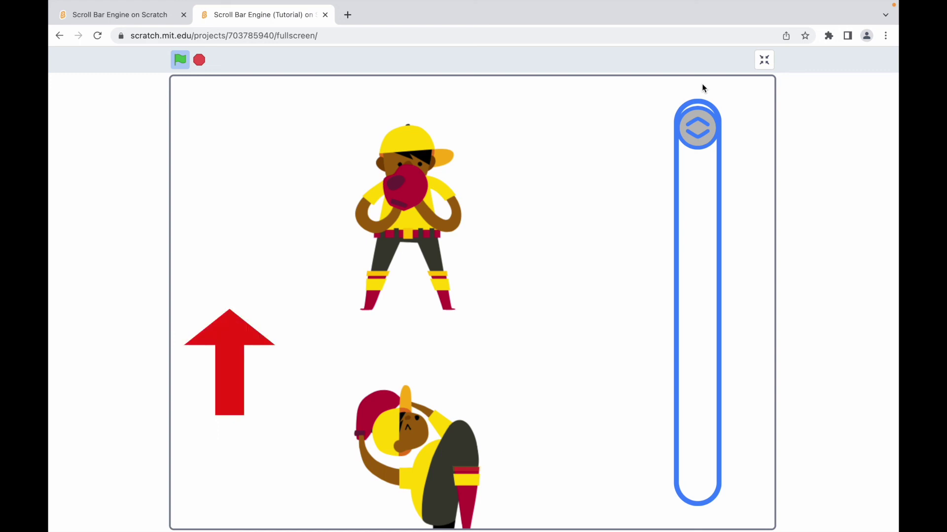
{"action": "left_click_drag", "start_coordinate": [702, 88], "coordinate": [704, 380]}
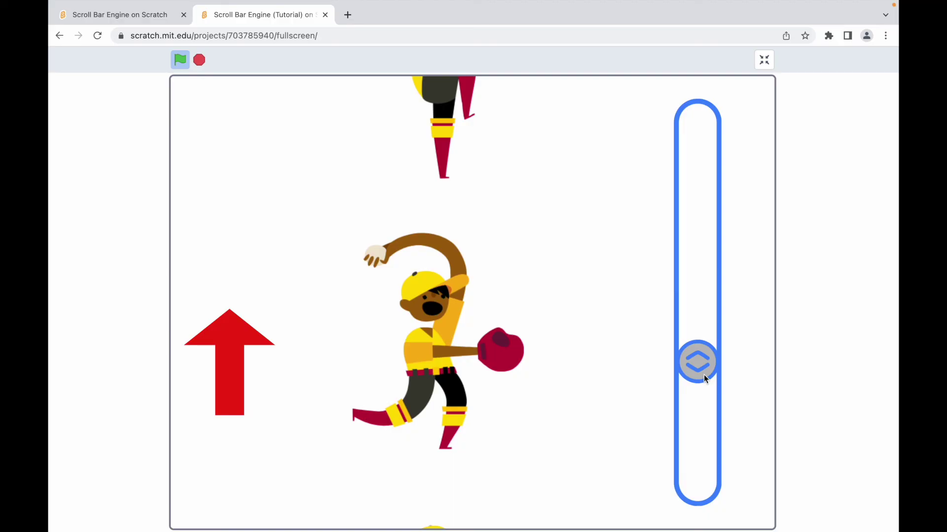